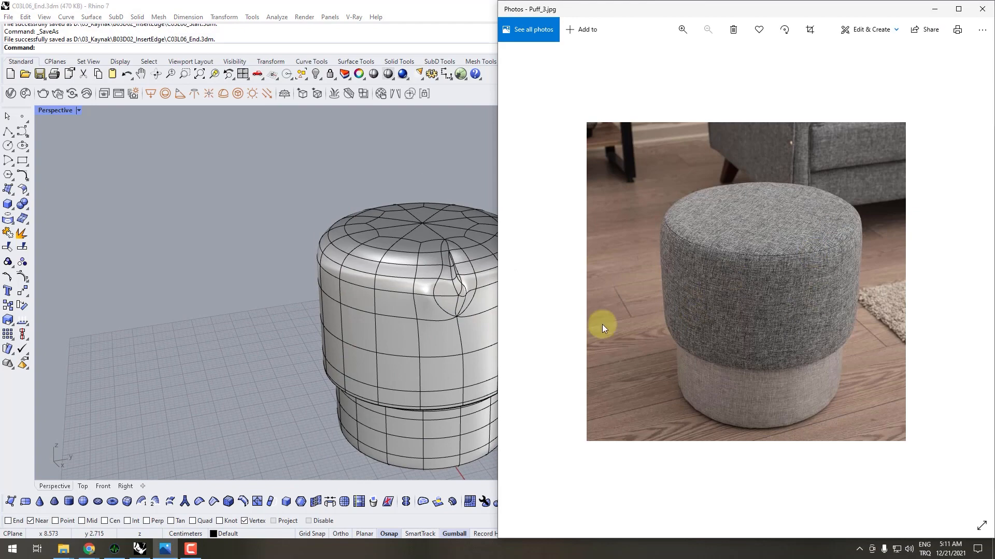
Switch to Rhino and examine the fold in the puff's upper rim up close.
click(221, 331)
right_drag(489, 274, 487, 331)
scroll(466, 264, up, 9)
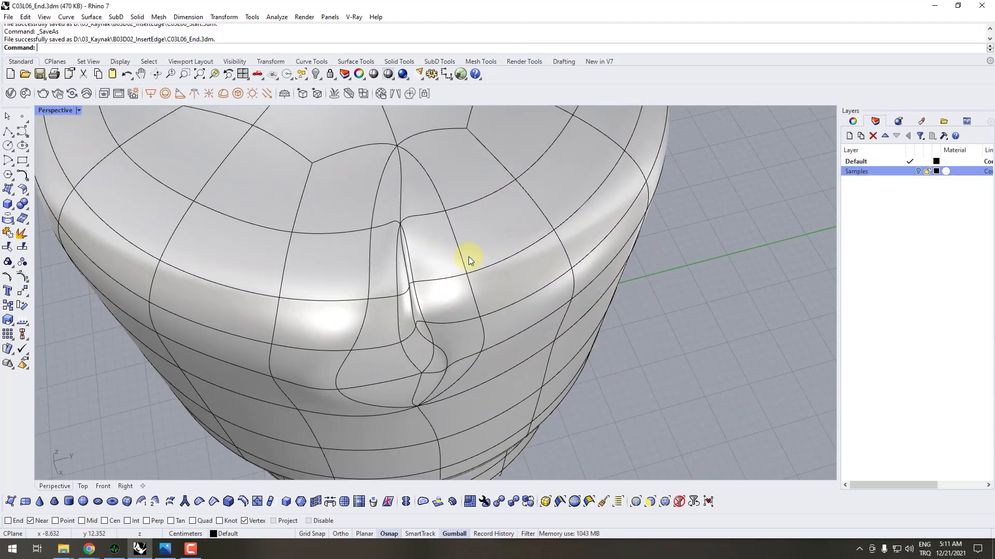
scroll(446, 325, down, 2)
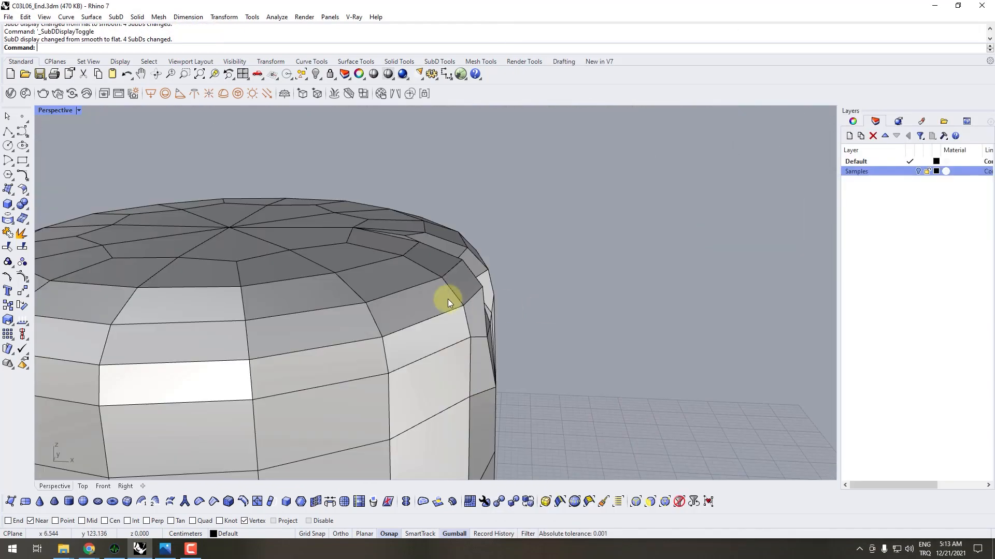
scroll(443, 299, down, 4)
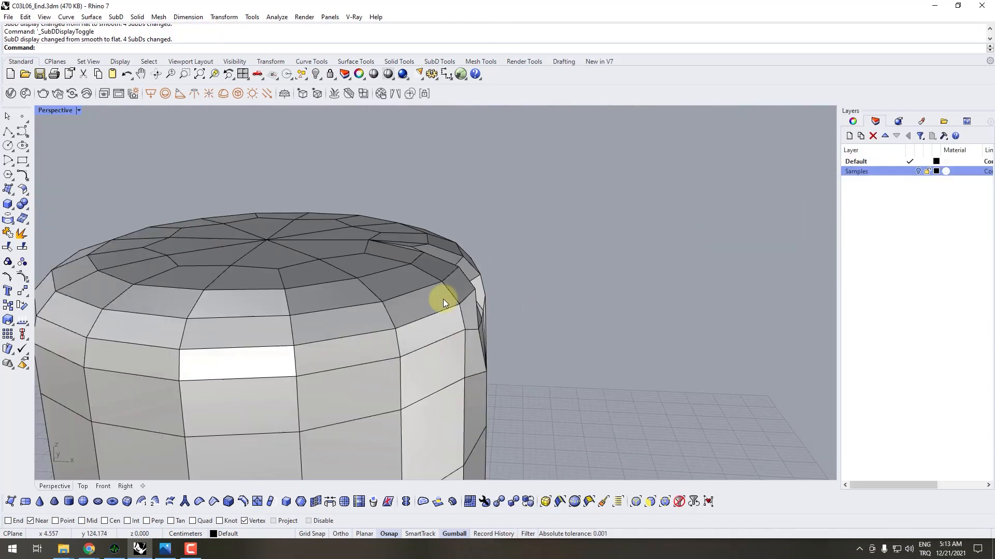
Select the complete SubD edge loop running around the puff's upper rim.
mouse_move(338, 325)
right_down()
mouse_move(500, 306)
mouse_move(500, 320)
mouse_move(663, 314)
mouse_move(628, 363)
right_up()
scroll(499, 320, up, 4)
scroll(572, 320, up, 5)
ctrl+shift+double_click(557, 321)
scroll(556, 321, down, 4)
mouse_move(628, 309)
right_down()
mouse_move(595, 317)
mouse_move(492, 291)
mouse_move(560, 311)
mouse_move(563, 303)
right_up()
key(BackSpace)
key(BackSpace)
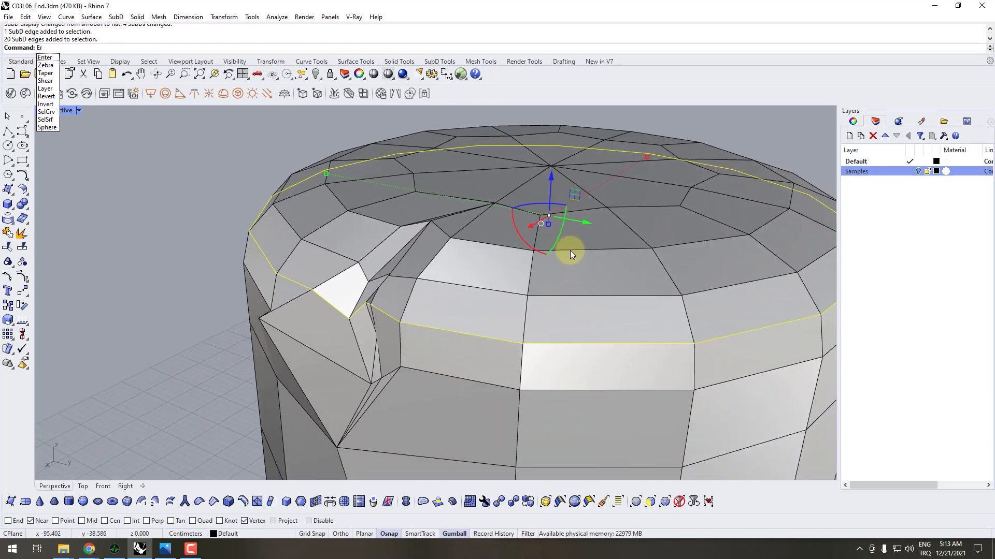
Try scaling the selected rim edge loop outward and check the shape in smooth display.
mouse_move(561, 235)
right_down()
mouse_move(530, 268)
mouse_move(644, 234)
mouse_move(549, 236)
mouse_move(570, 211)
mouse_move(489, 221)
right_up()
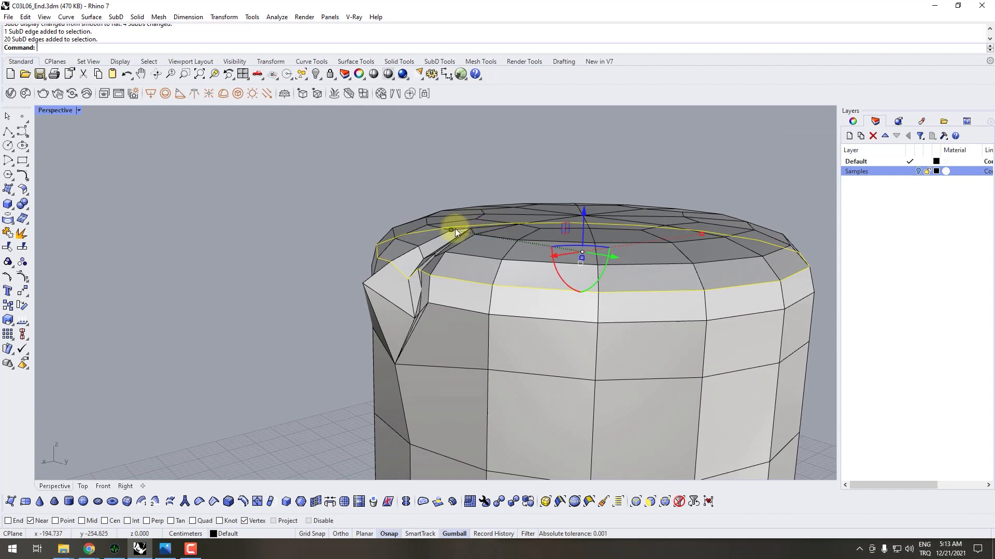
drag(455, 229, 485, 267)
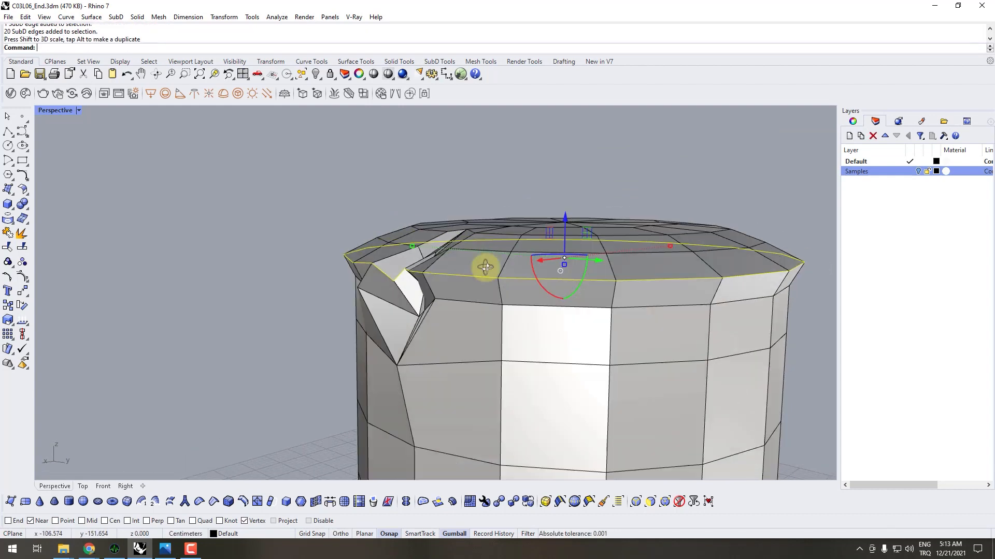
right_drag(486, 268, 518, 244)
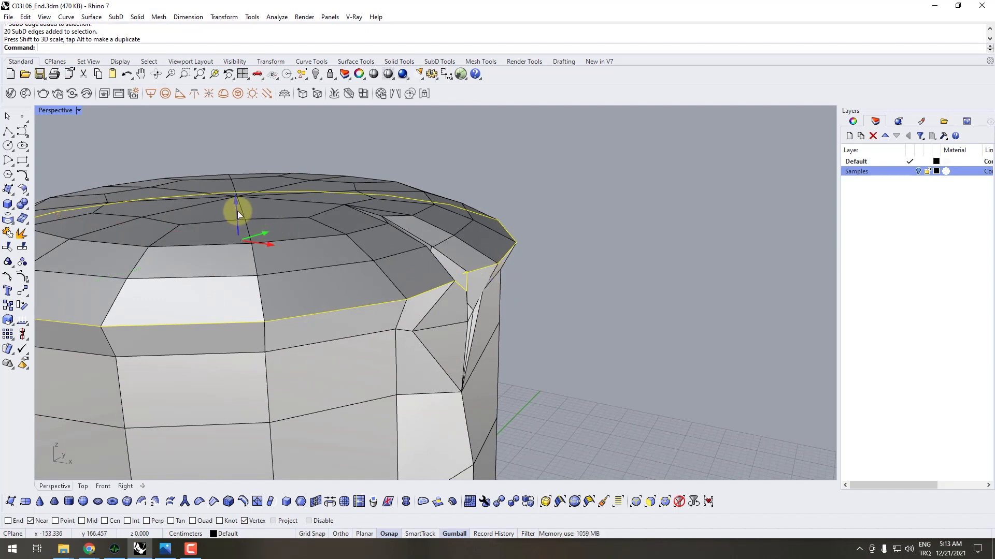
right_drag(237, 210, 497, 258)
key(Tab)
right_drag(420, 250, 420, 293)
Undo the gumball edits to the rim edge loop and return the SubDs to flat display.
key(ctrl+z)
key(ctrl+z)
key(Tab)
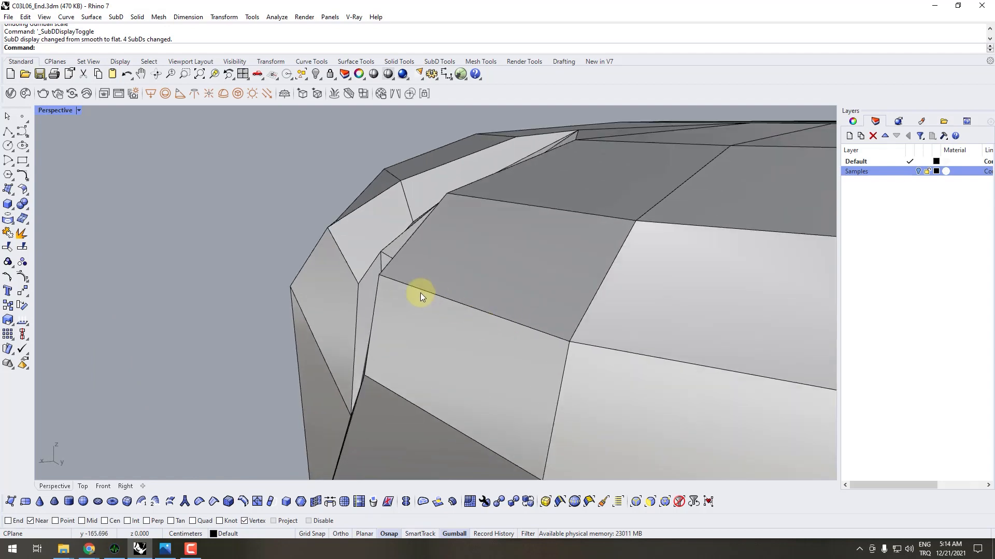
Insert a full edge ring just above the puff's upper rim loop, using Ring type and Absolute offset.
right_drag(492, 300, 483, 294)
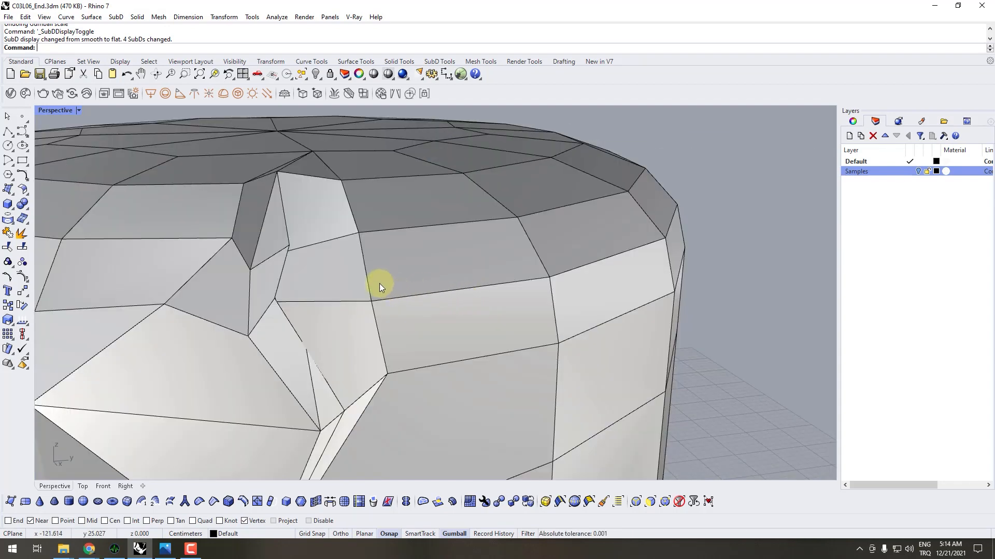
click(257, 502)
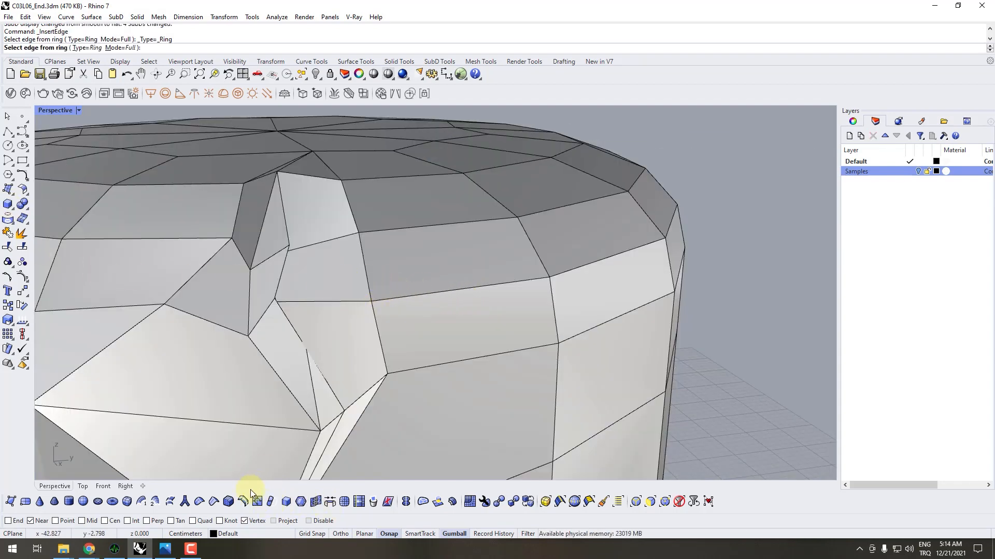
click(368, 295)
key(Return)
scroll(378, 293, up, 3)
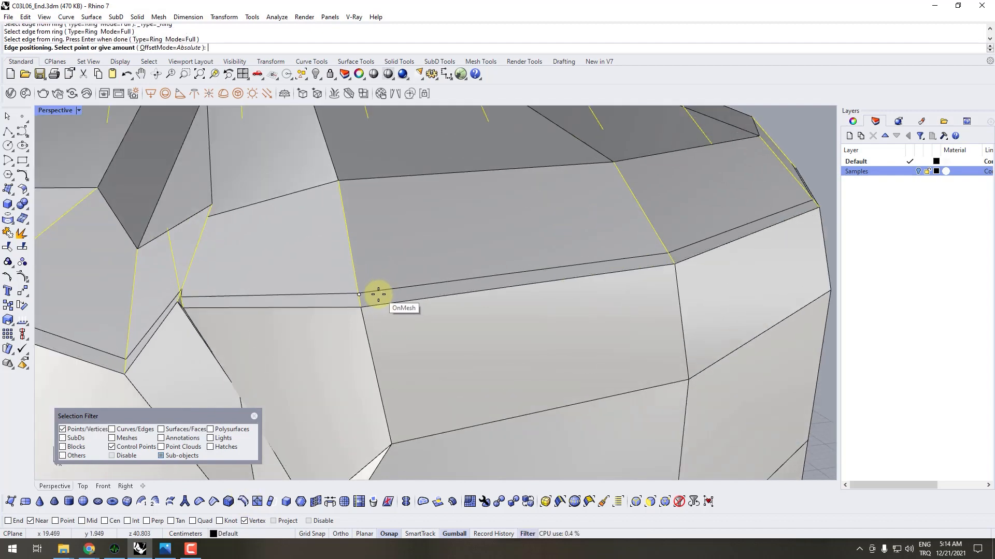
click(378, 294)
scroll(495, 313, down, 4)
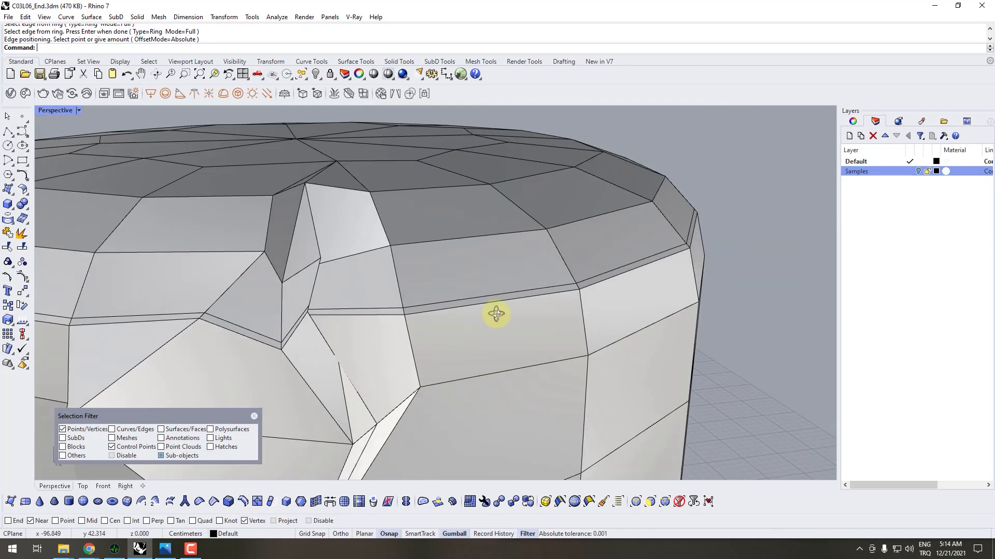
Examine the inserted edge ring around the rim and undo the insertion.
scroll(558, 305, up, 4)
scroll(567, 261, up, 2)
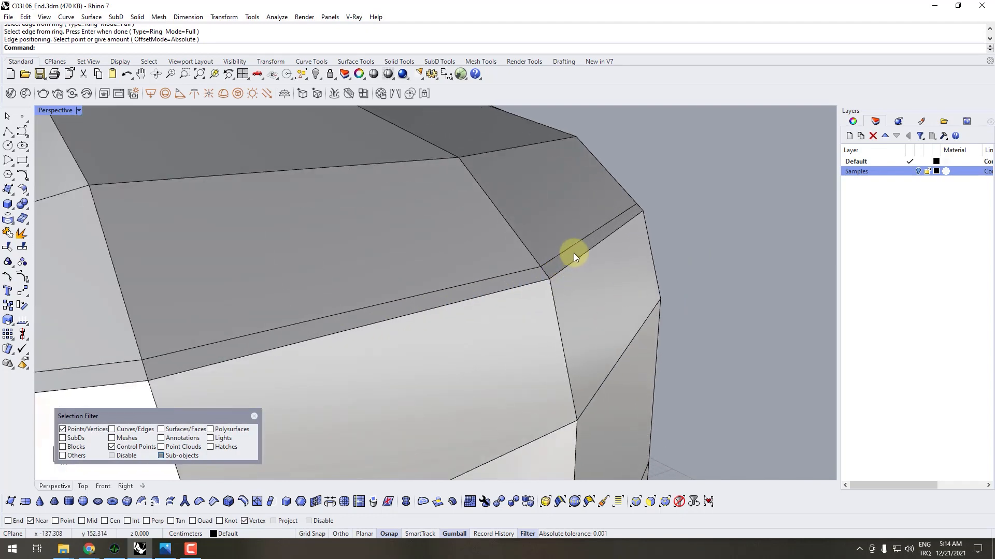
scroll(294, 331, down, 3)
right_drag(294, 331, 422, 291)
scroll(331, 337, down, 2)
key(ctrl+z)
Start a Bevel and pick the complete edge loop around the puff's upper rim as its edges.
scroll(418, 287, up, 3)
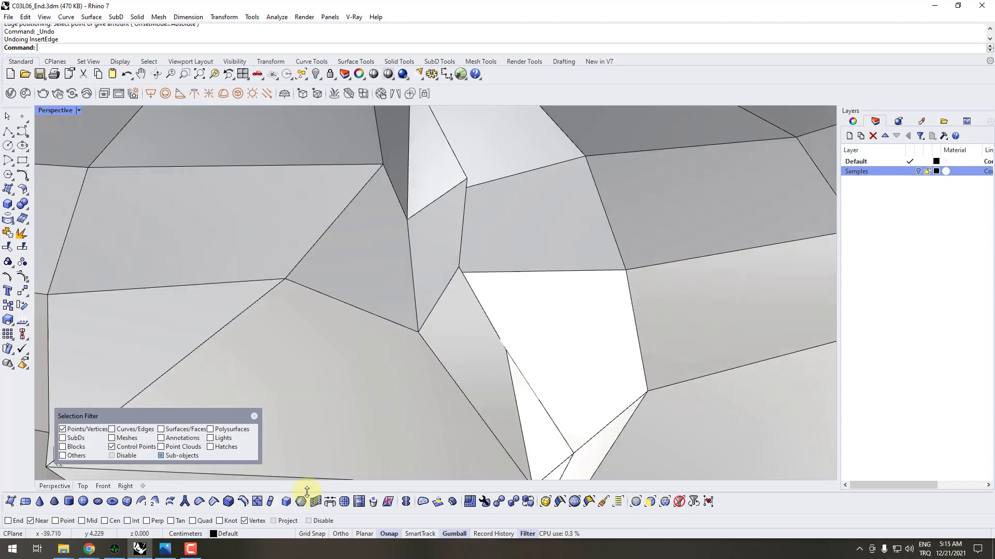
click(229, 502)
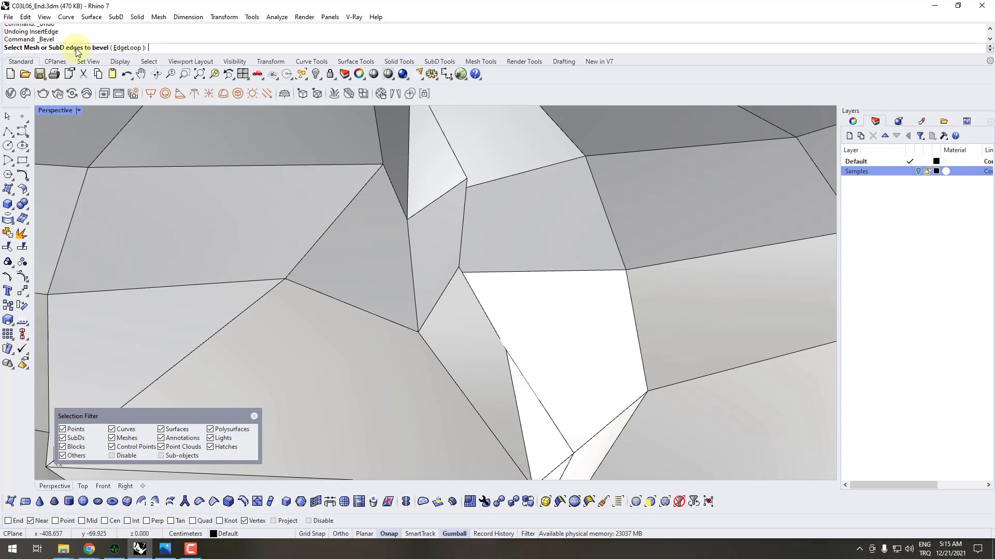
scroll(576, 231, down, 5)
right_drag(570, 243, 542, 254)
double_click(593, 285)
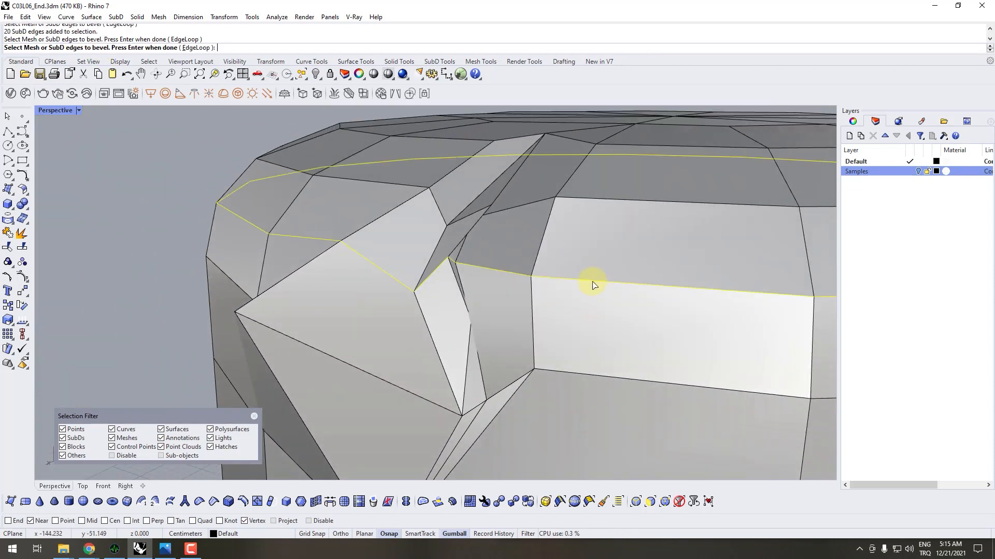
right_drag(573, 302, 331, 211)
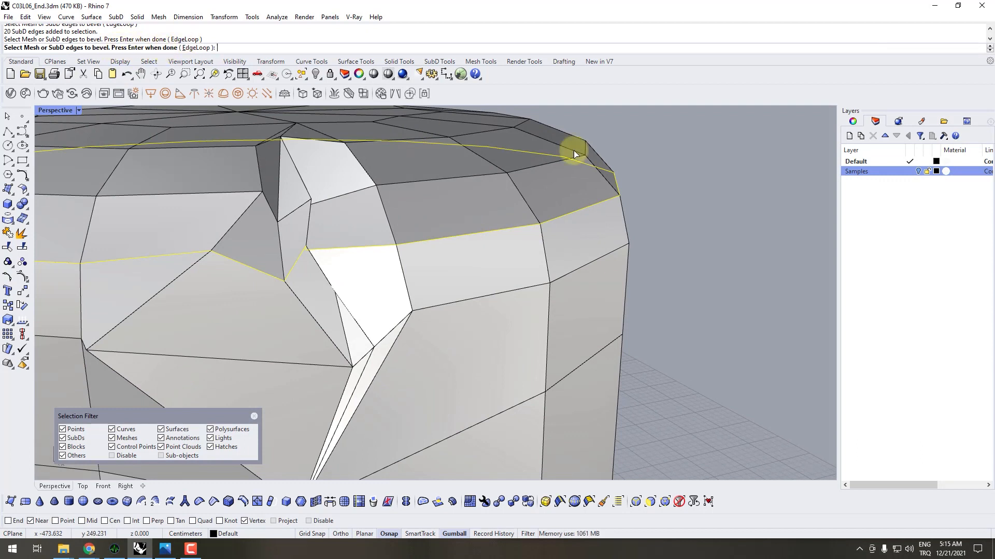
key(Return)
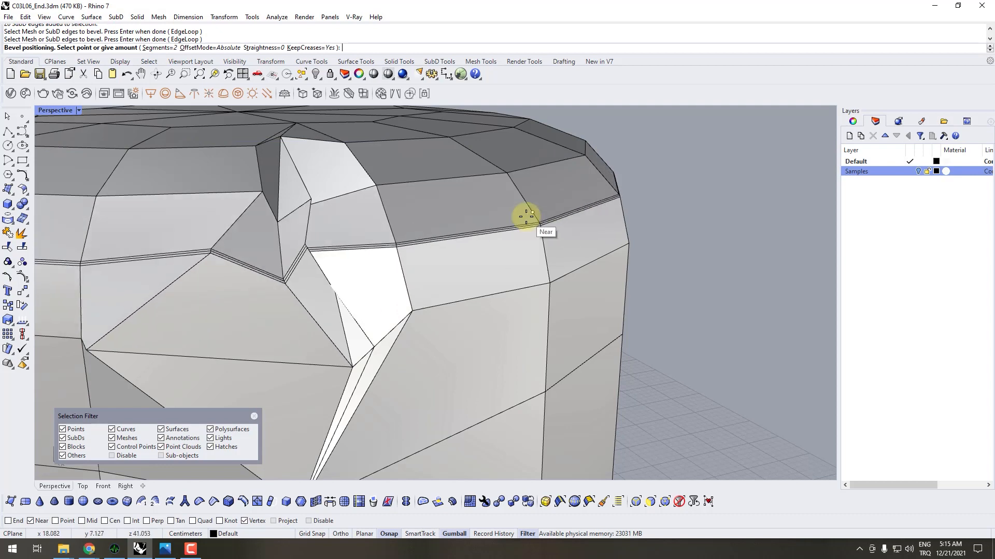
Preview the two-segment bevel at different widths along the rim edge loop.
scroll(534, 217, up, 4)
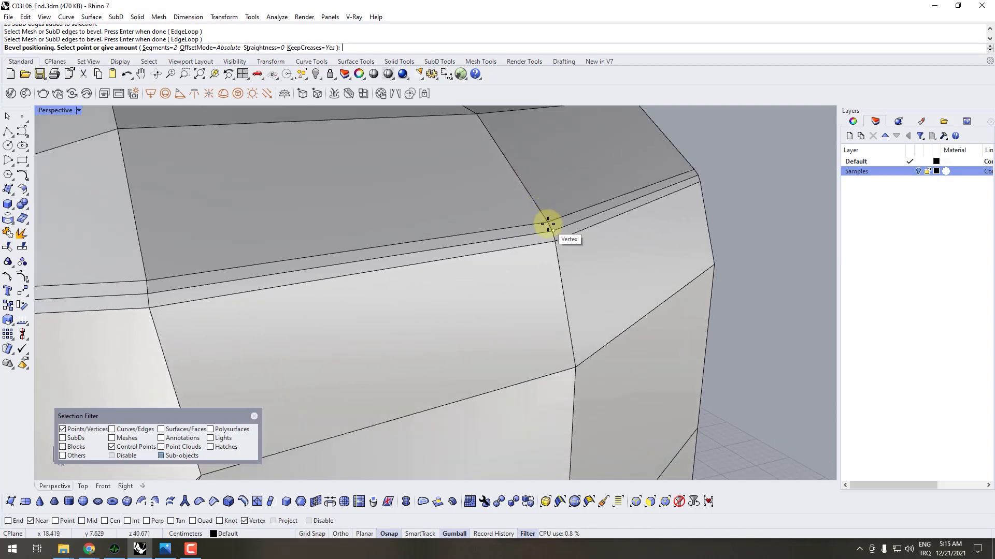
scroll(524, 187, down, 4)
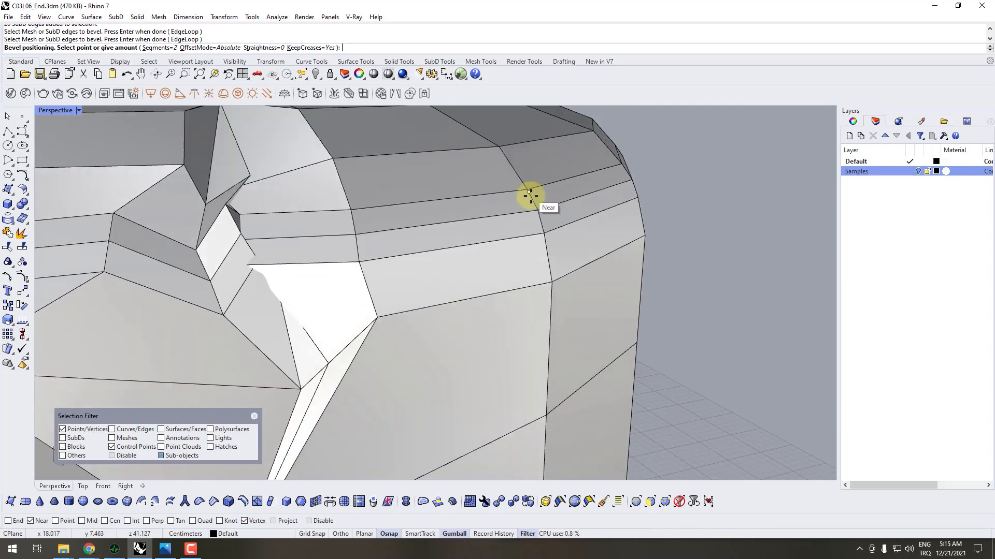
scroll(533, 199, up, 4)
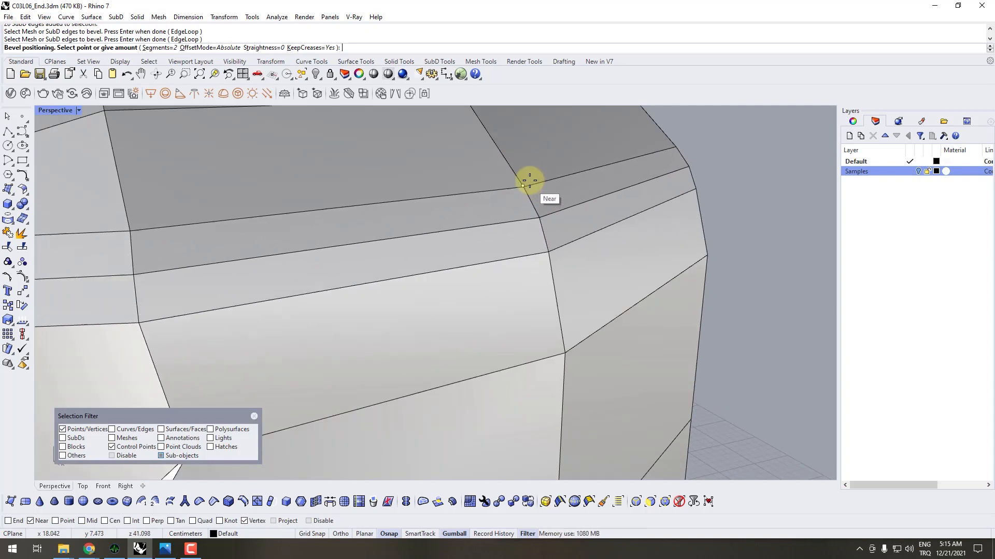
scroll(522, 178, down, 2)
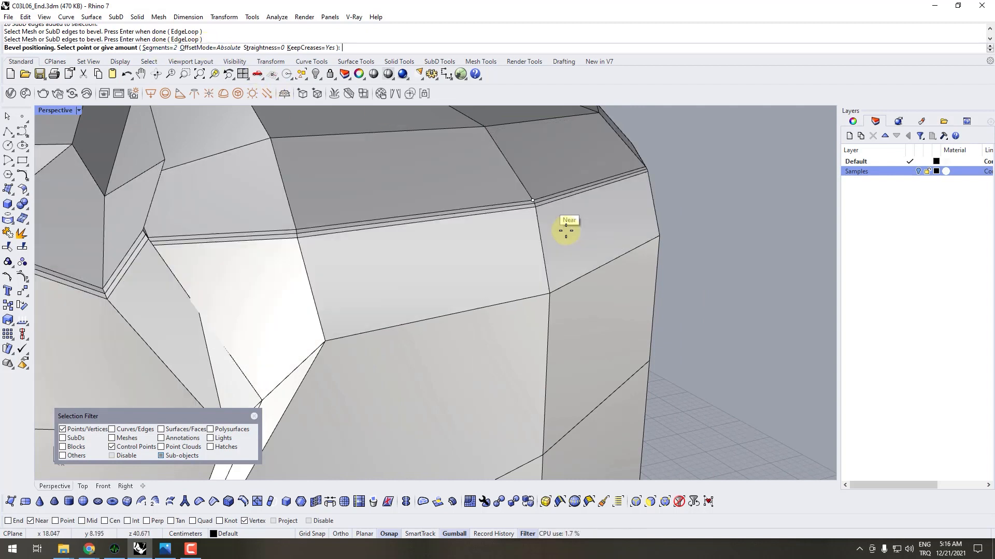
Set the bevel to 5 segments and preview it along the rim.
click(160, 48)
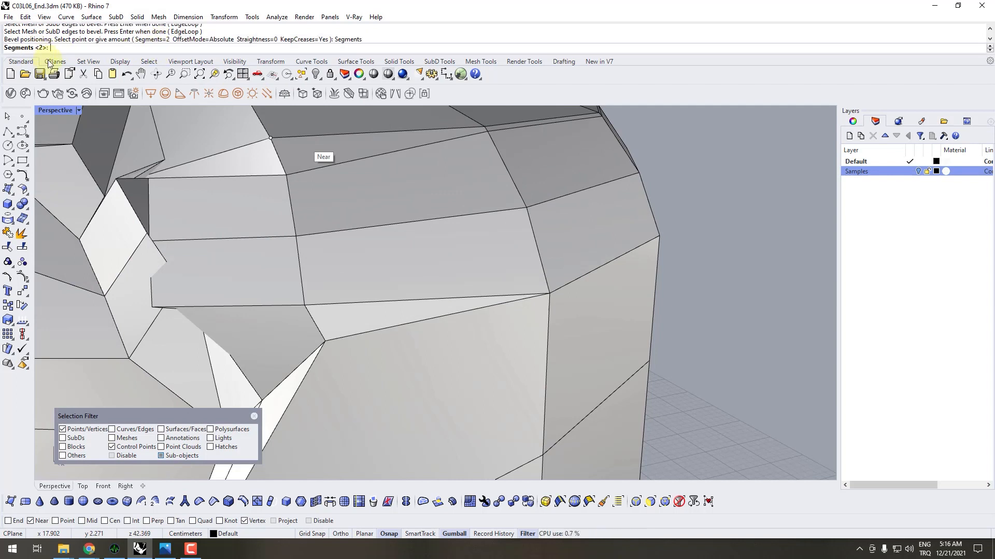
text(5)
key(Return)
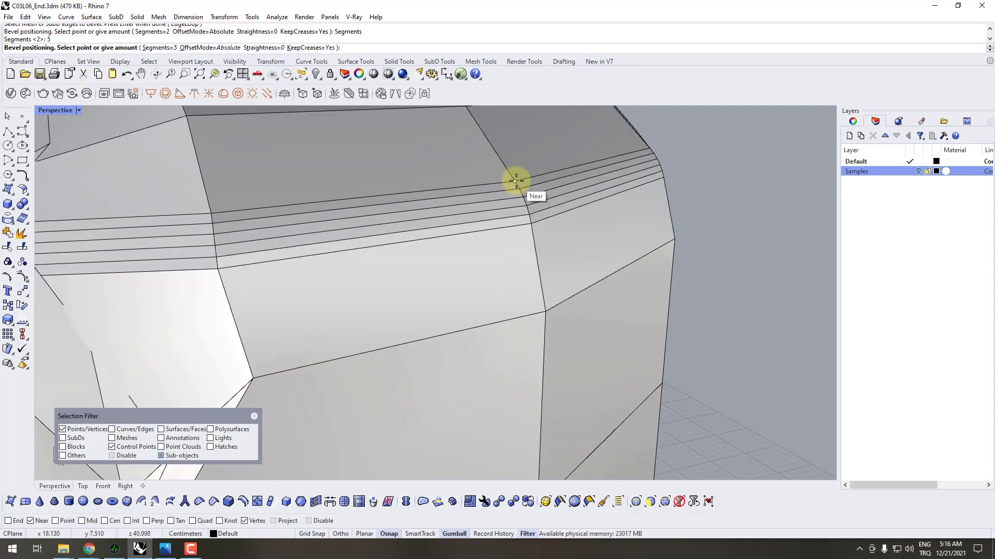
scroll(513, 178, down, 1)
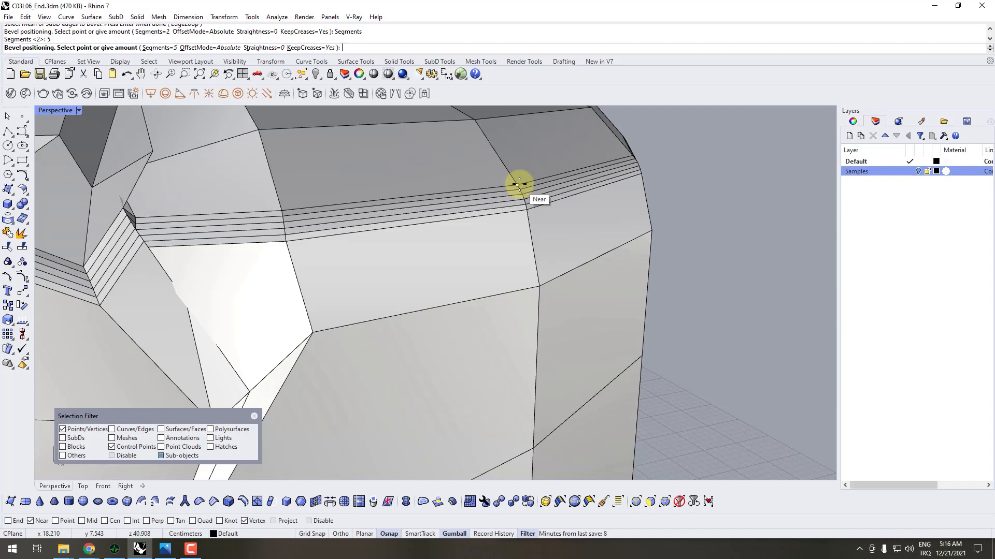
Set the bevel to 1 segment and apply it to the rim edge loop with an amount of 0.2.
click(157, 48)
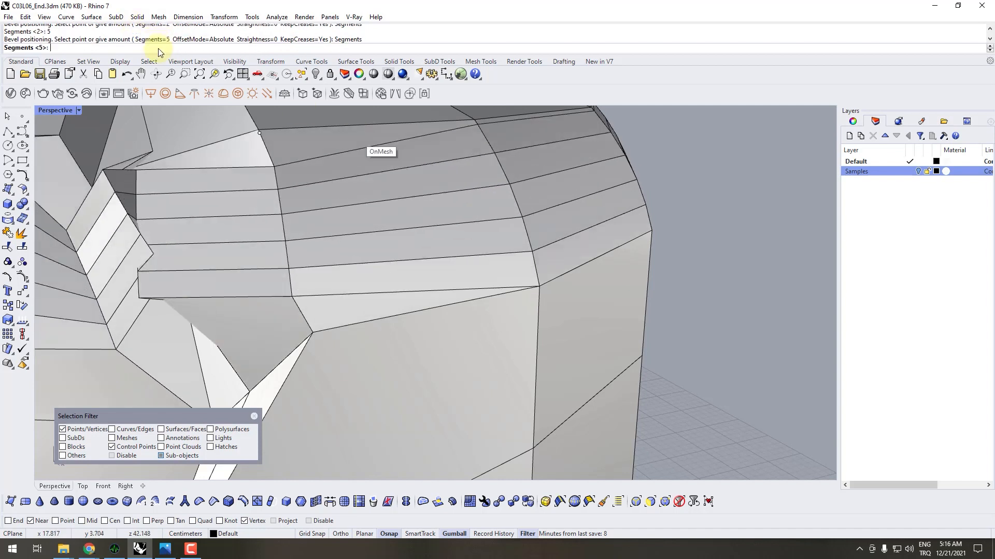
text(1)
key(Return)
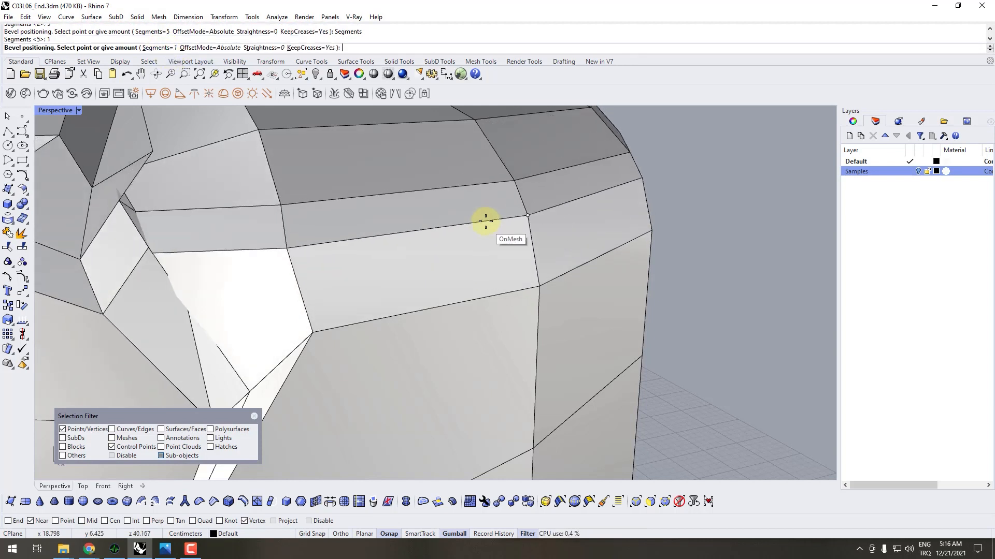
scroll(485, 221, up, 2)
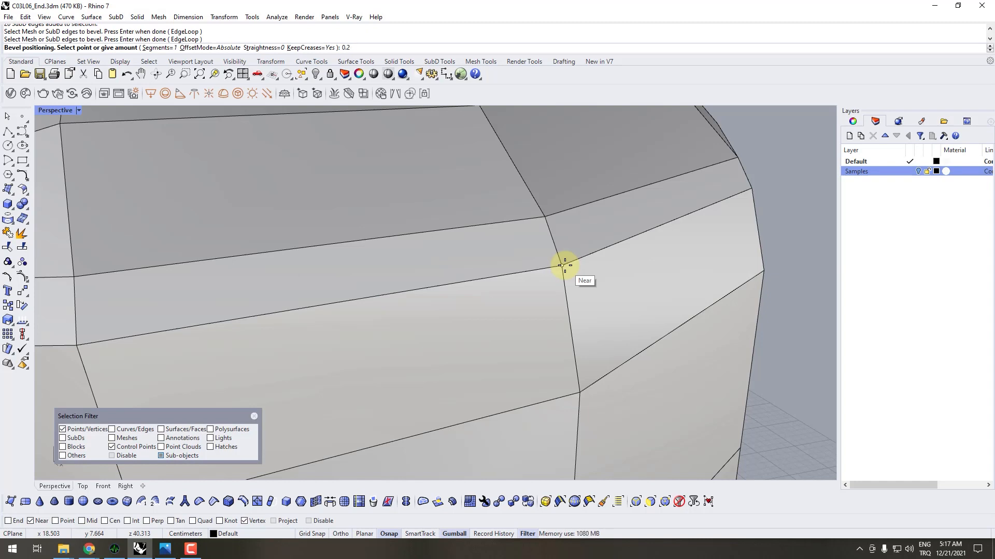
key(Return)
scroll(551, 225, down, 5)
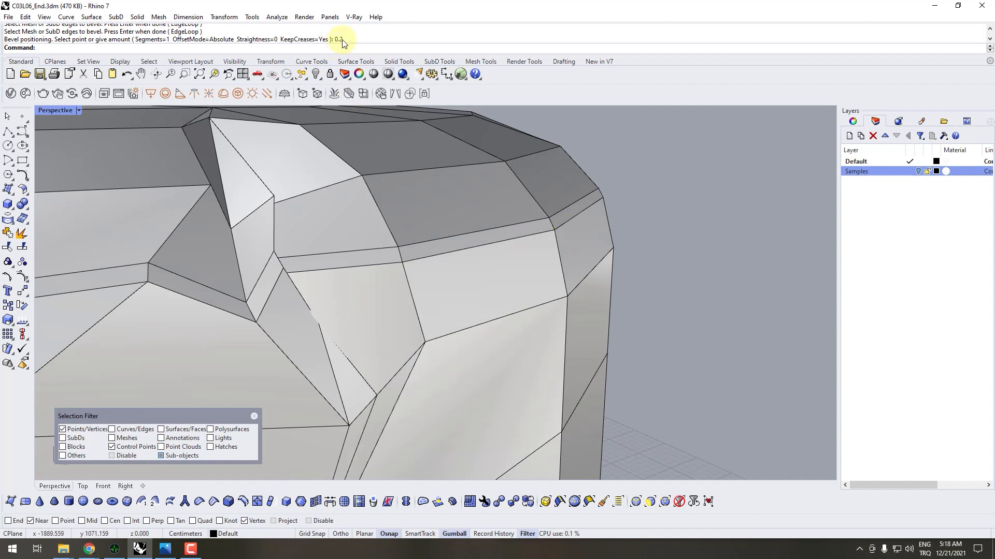
Measure the length of a short edge across the new bevel band.
scroll(568, 223, up, 3)
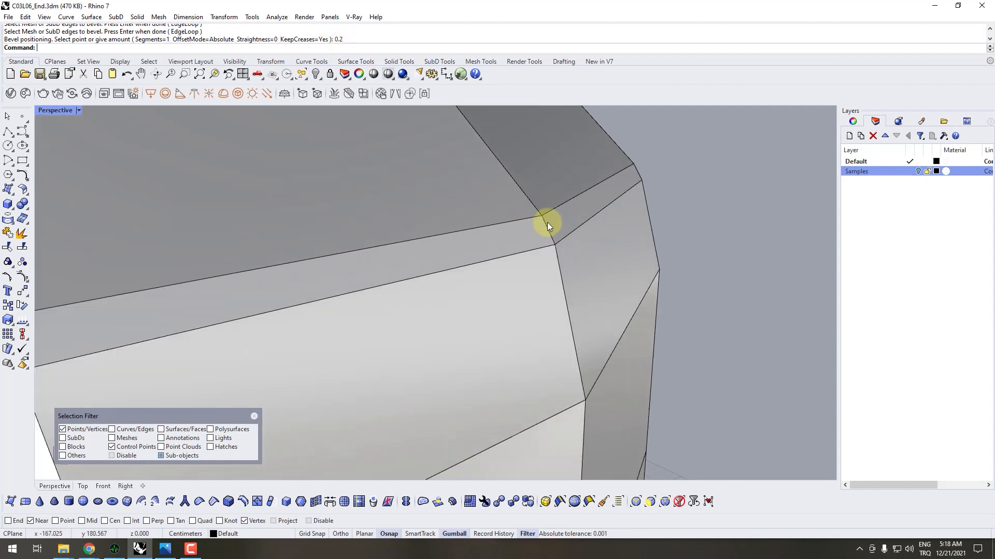
scroll(555, 226, down, 2)
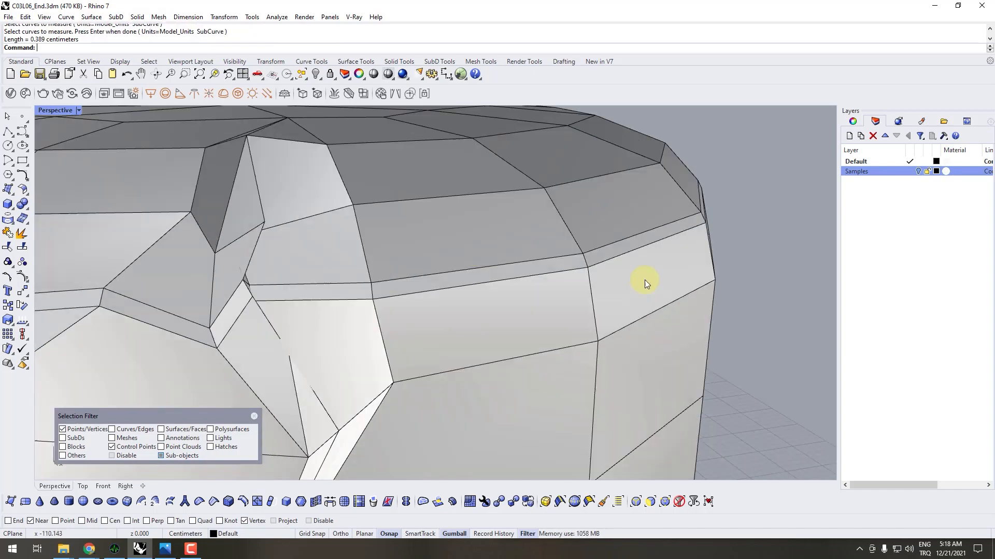
mouse_move(644, 280)
right_down()
mouse_move(657, 237)
mouse_move(448, 269)
mouse_move(554, 256)
mouse_move(642, 287)
mouse_move(637, 280)
right_up()
Switch the SubDs to smooth display and examine the beveled rim from afar and up close.
scroll(556, 257, down, 8)
scroll(606, 267, down, 3)
right_drag(581, 267, 601, 291)
key(Tab)
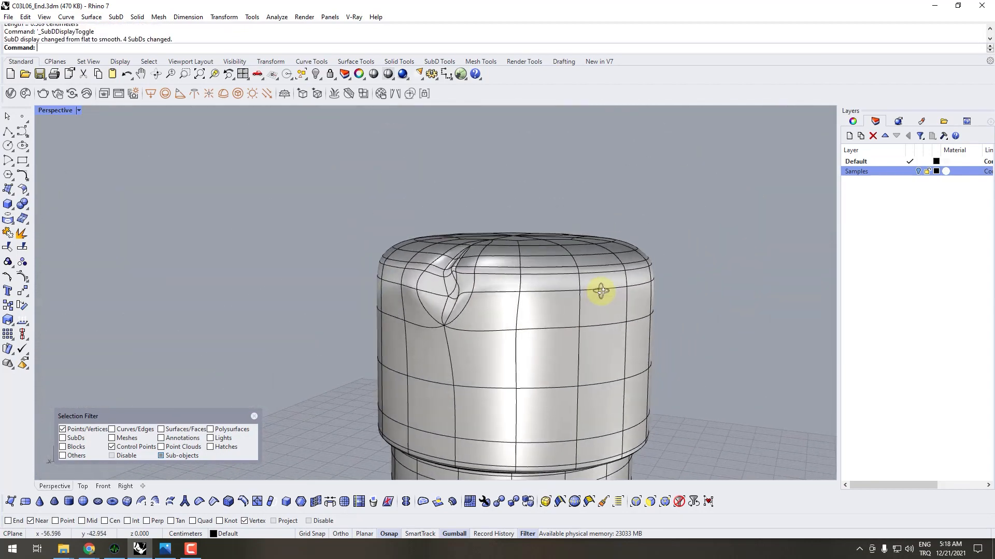
scroll(660, 267, up, 10)
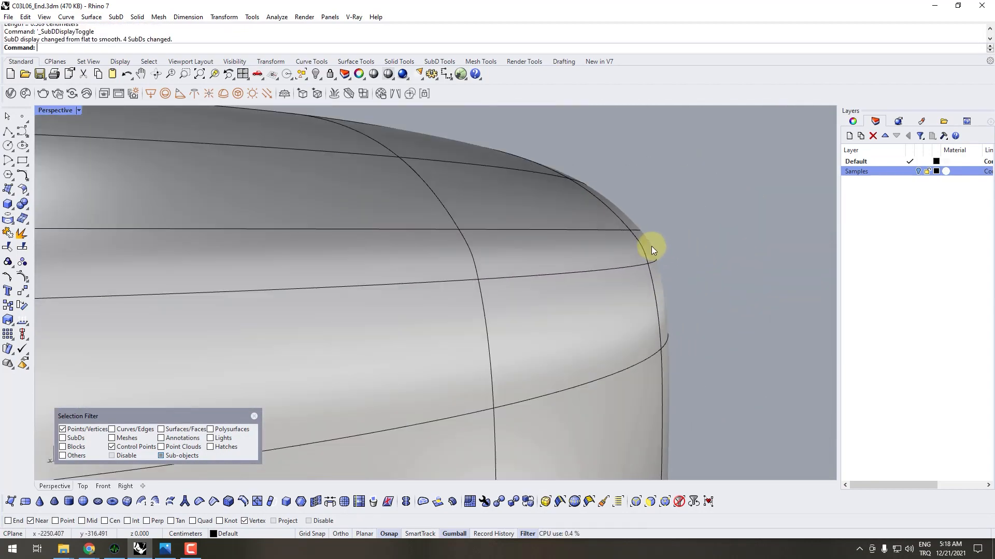
scroll(652, 246, down, 10)
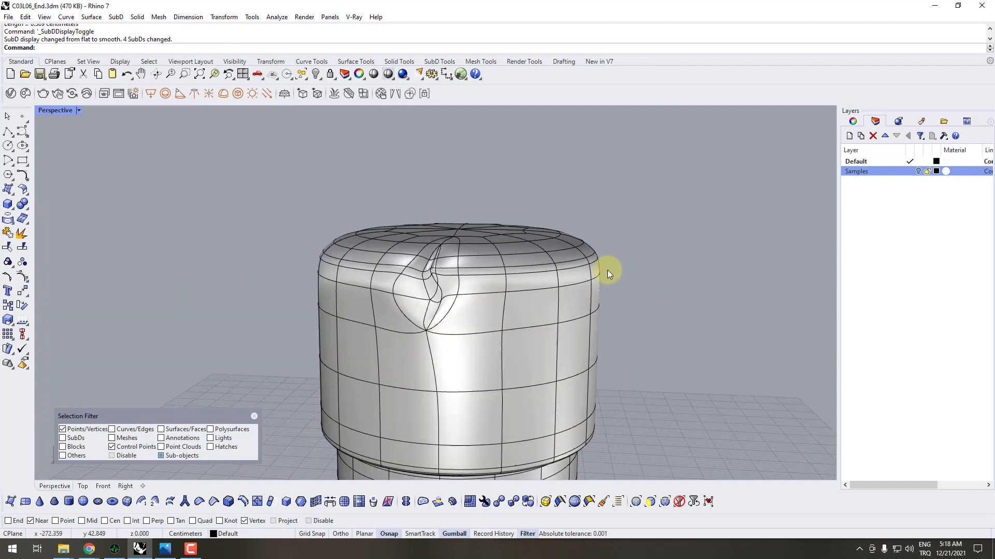
mouse_move(607, 269)
right_down()
mouse_move(473, 288)
mouse_move(566, 310)
mouse_move(592, 270)
right_up()
scroll(592, 265, up, 3)
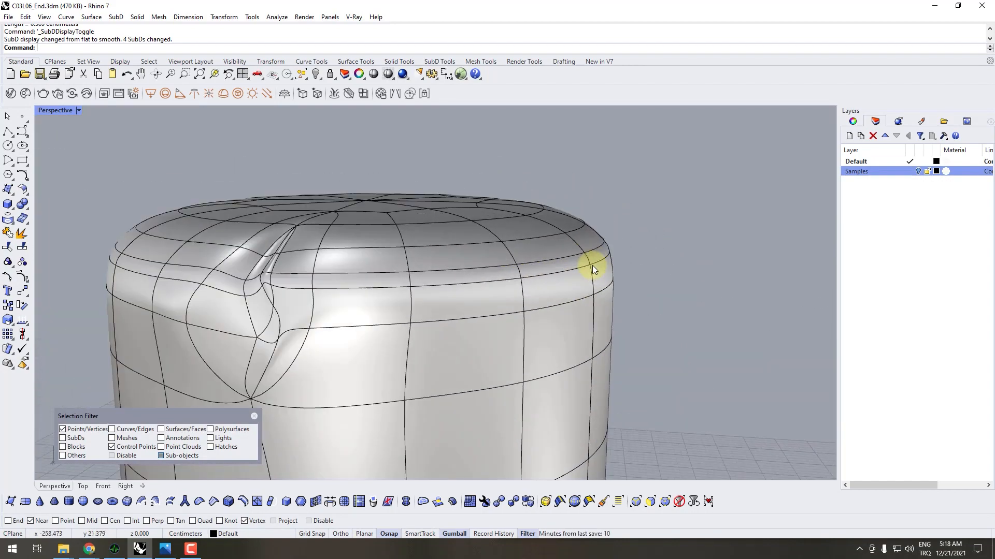
Return the SubDs to flat display, examine the bevel band all around the rim, and switch away from Rhino.
key(Tab)
scroll(596, 265, up, 8)
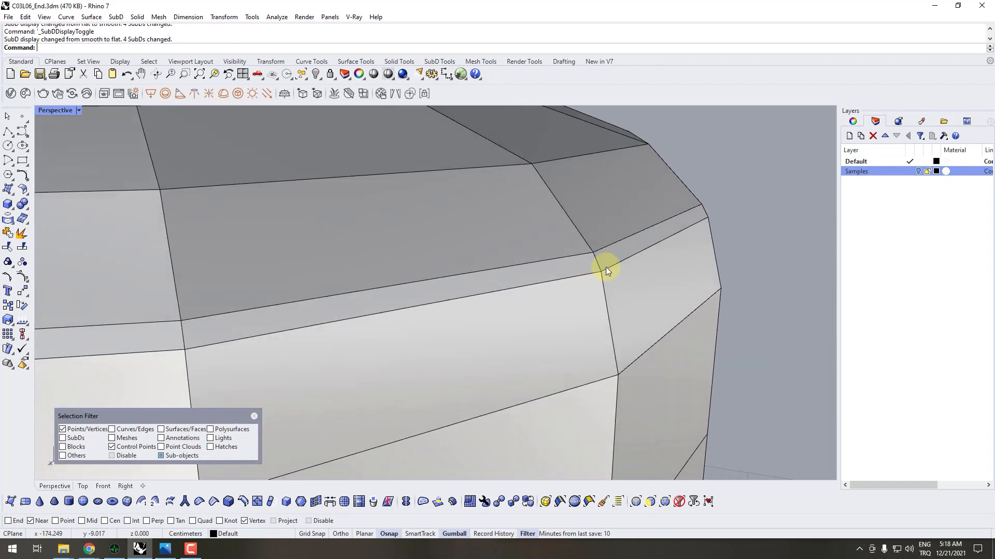
scroll(595, 260, down, 10)
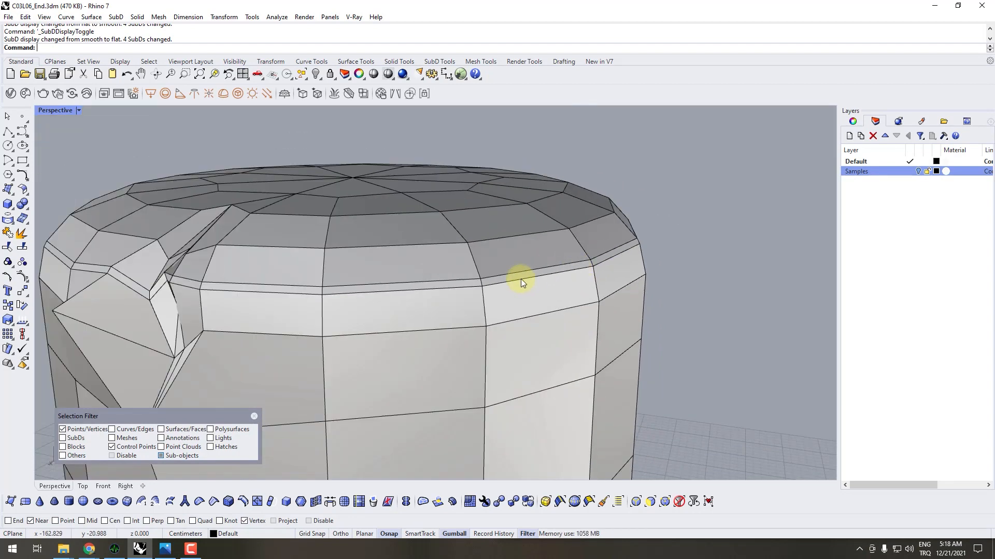
right_drag(521, 278, 253, 315)
scroll(254, 316, up, 8)
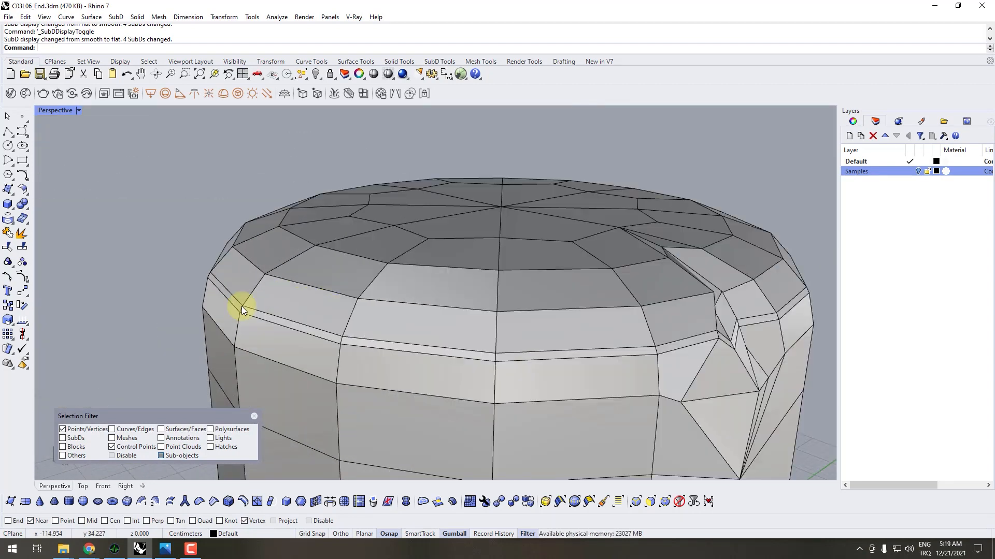
scroll(279, 320, down, 5)
right_drag(388, 260, 365, 284)
key(alt+Tab)
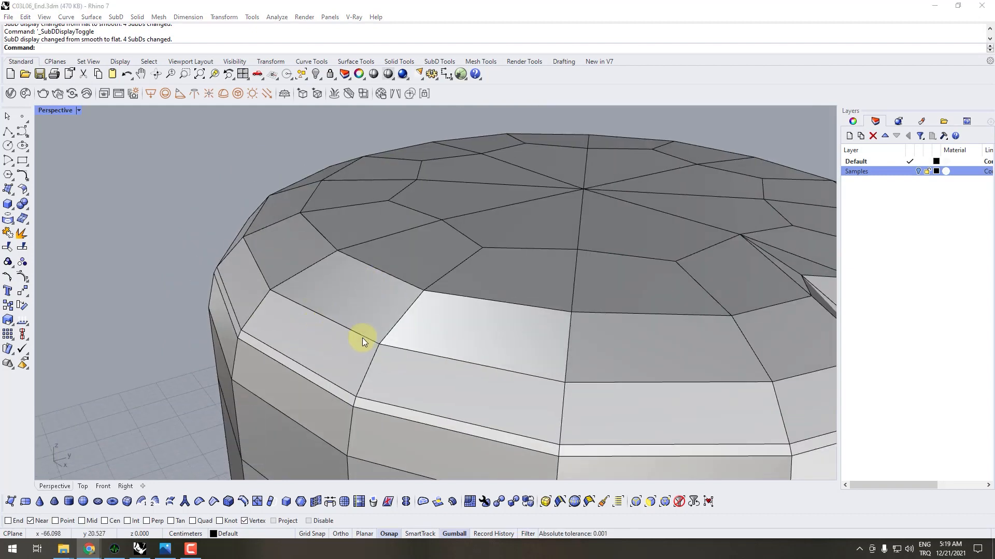